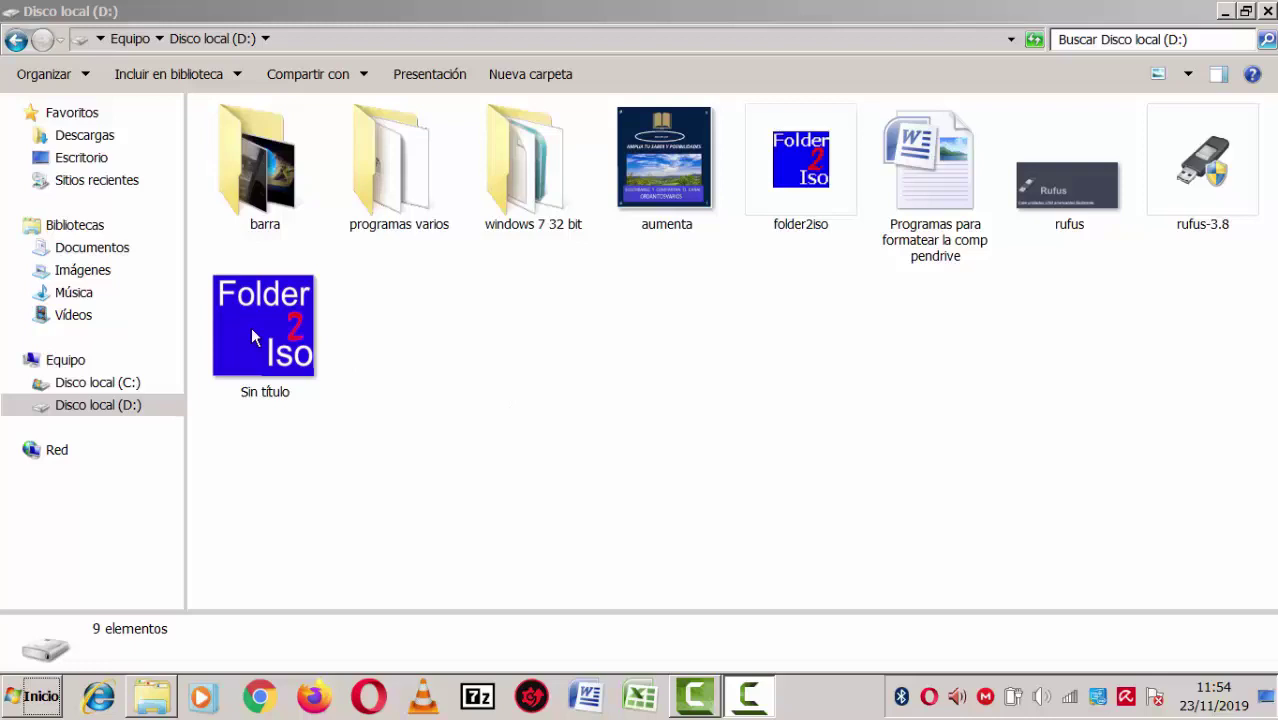
- Open folder2iso from drive D and choose the folder D:\windows 7 32 bit as the source
click(803, 157)
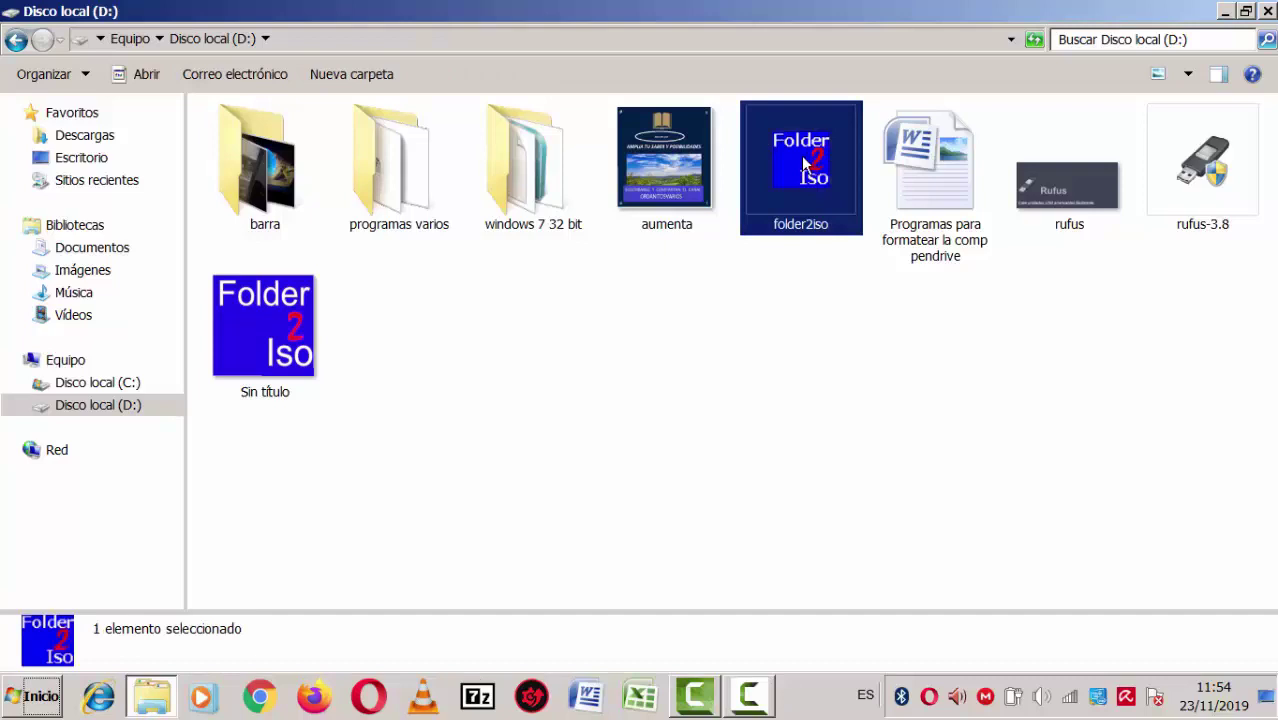
double_click(803, 158)
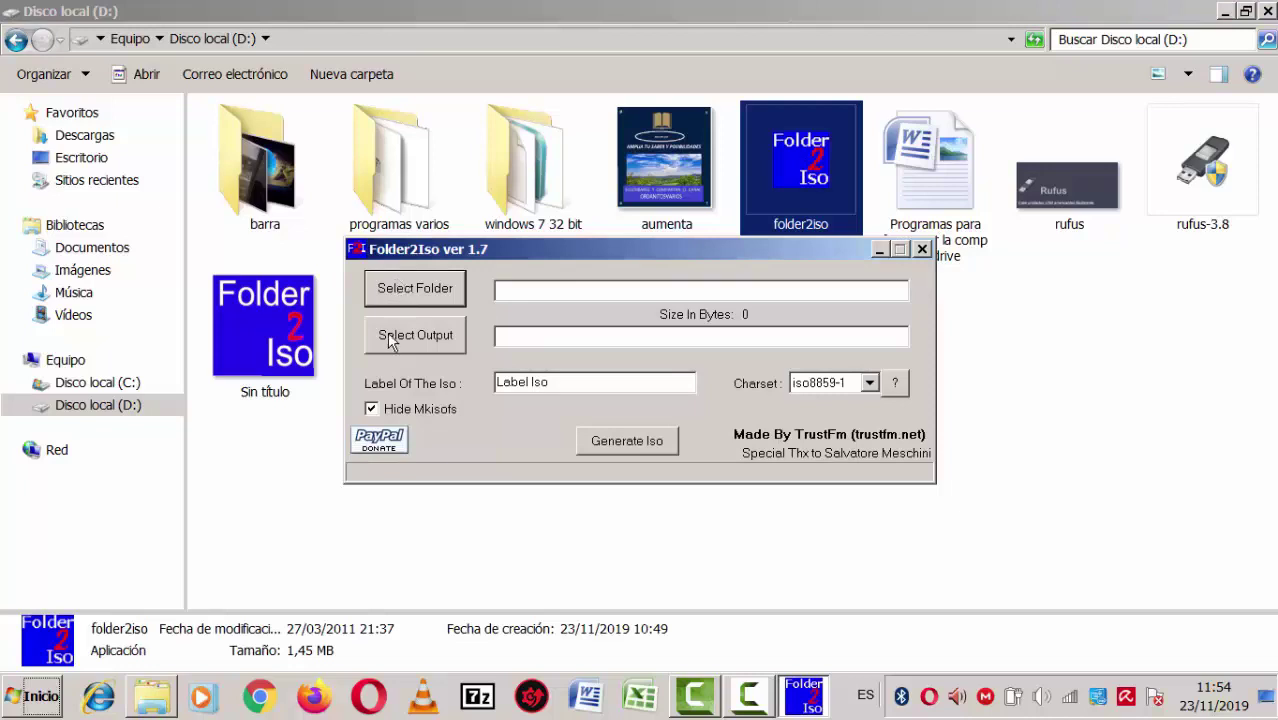
click(424, 293)
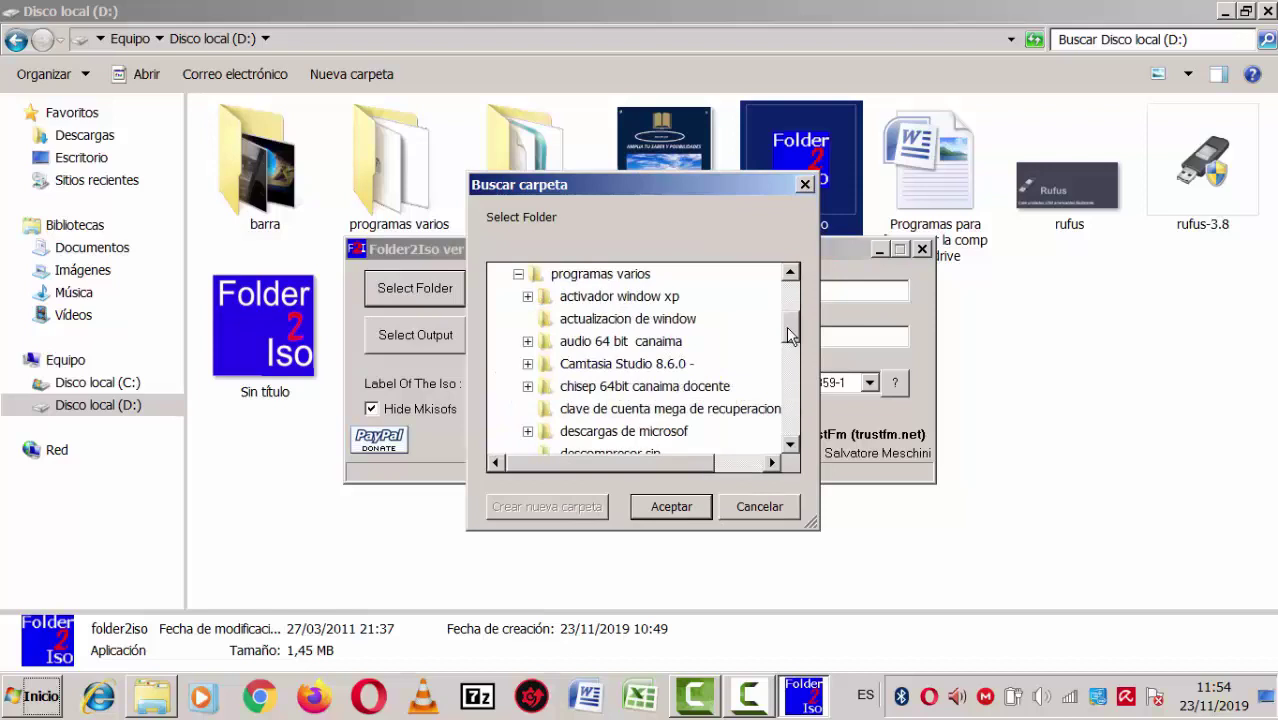
scroll(790, 380, down, 1)
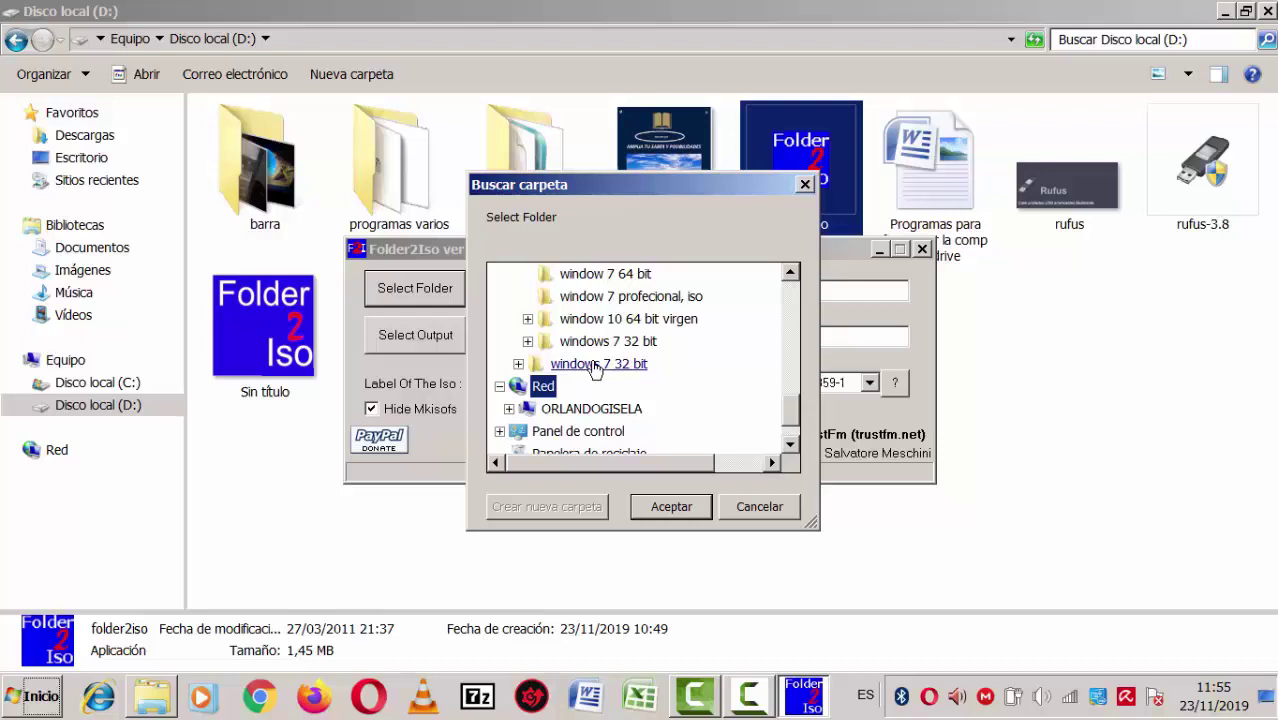
click(597, 364)
click(667, 508)
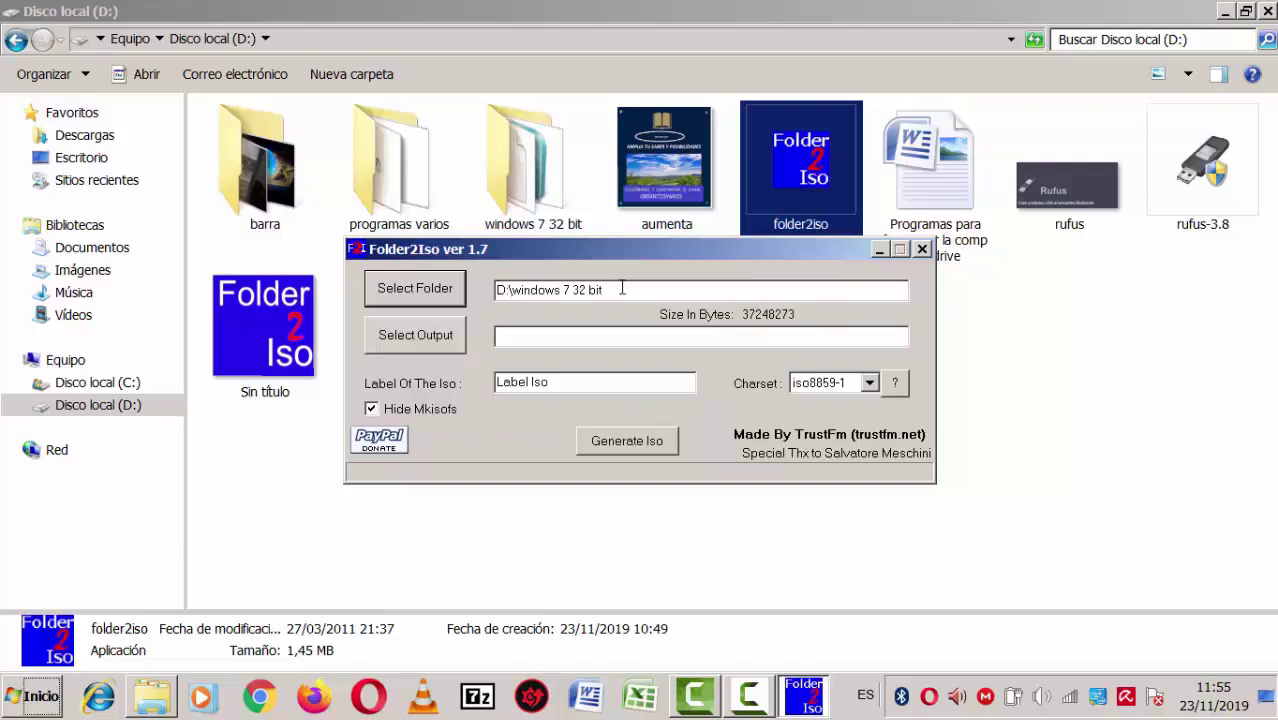
- Set the output to an ISO file named "window 3" on the Desktop
click(408, 345)
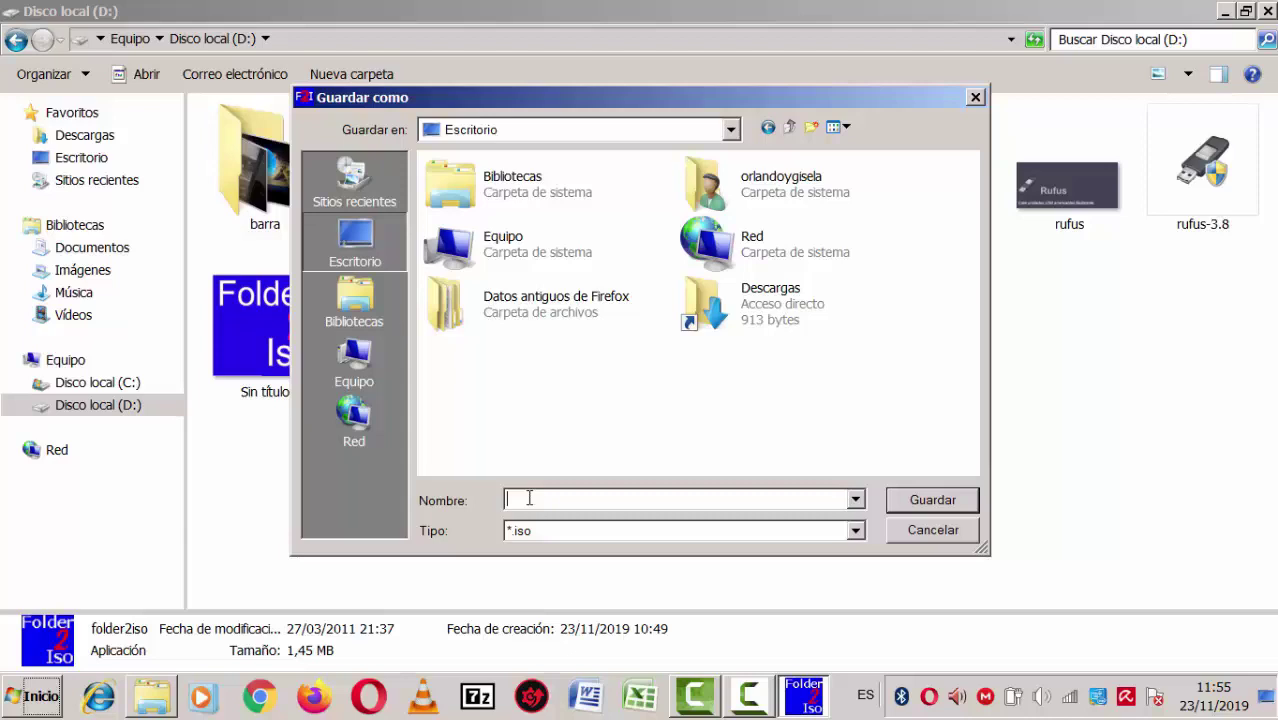
text(window 3)
click(928, 508)
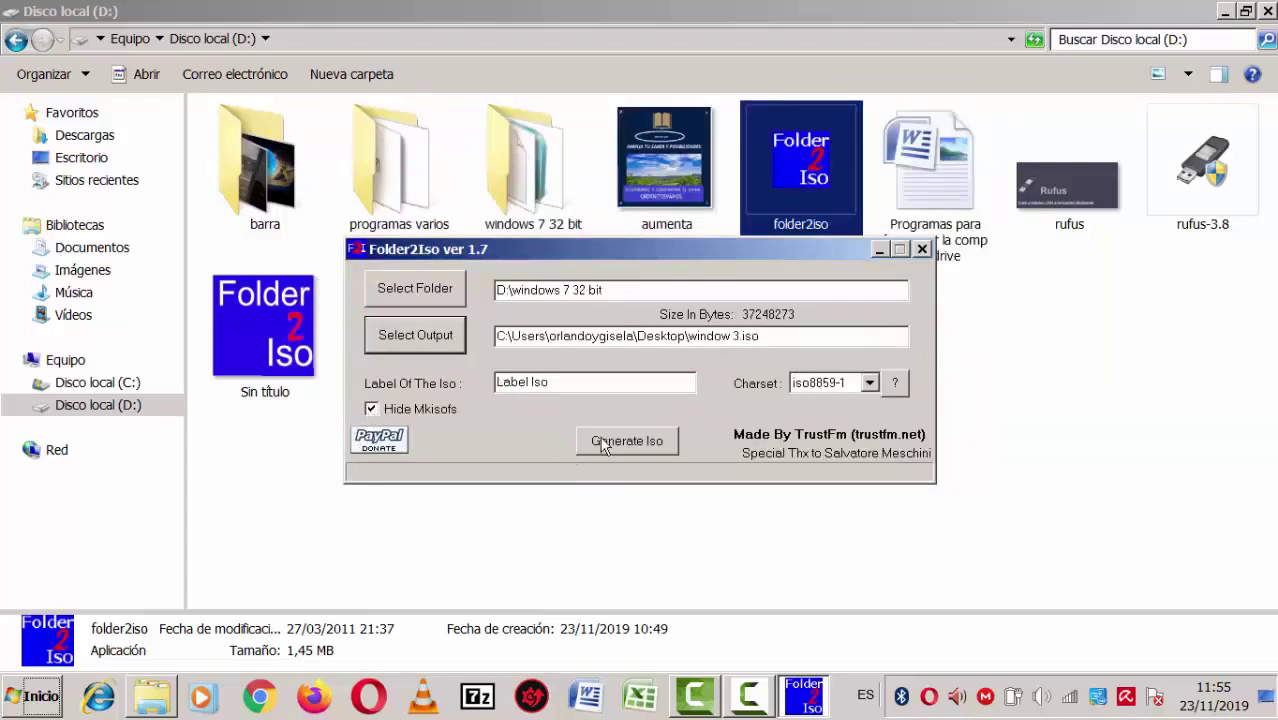
- Generate the ISO image, then close Folder2Iso and the drive D window
click(636, 448)
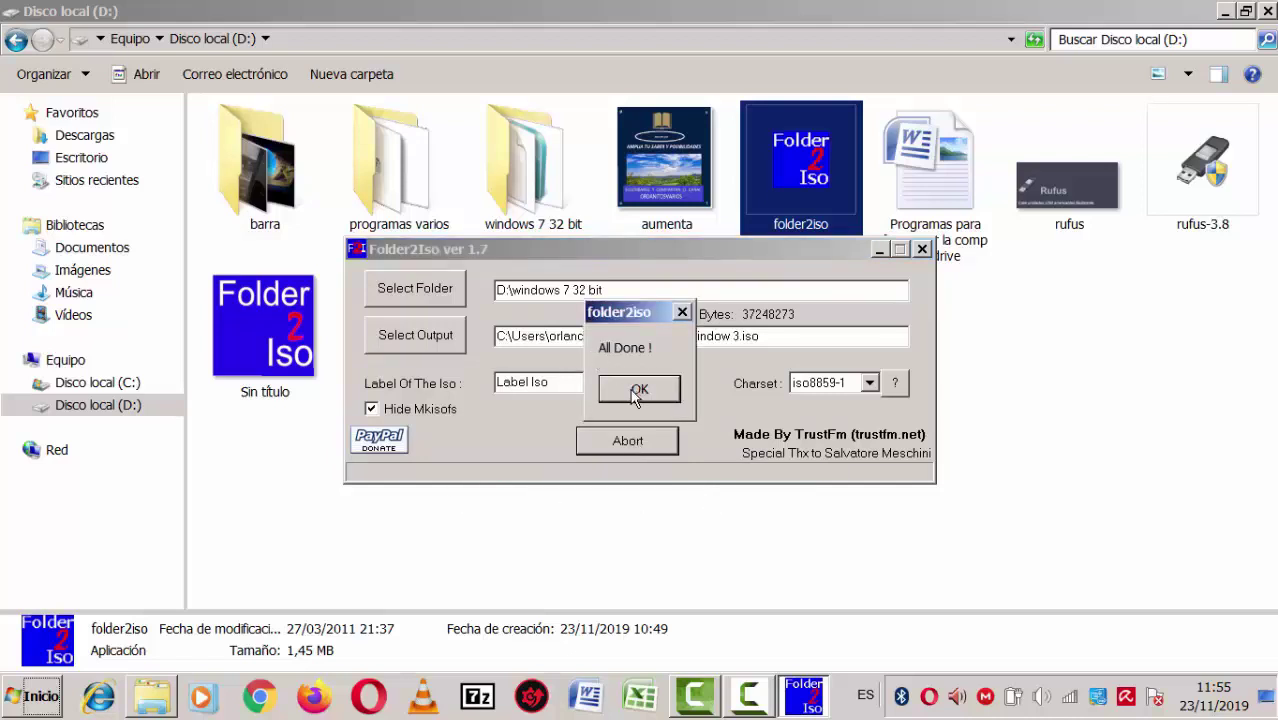
click(633, 394)
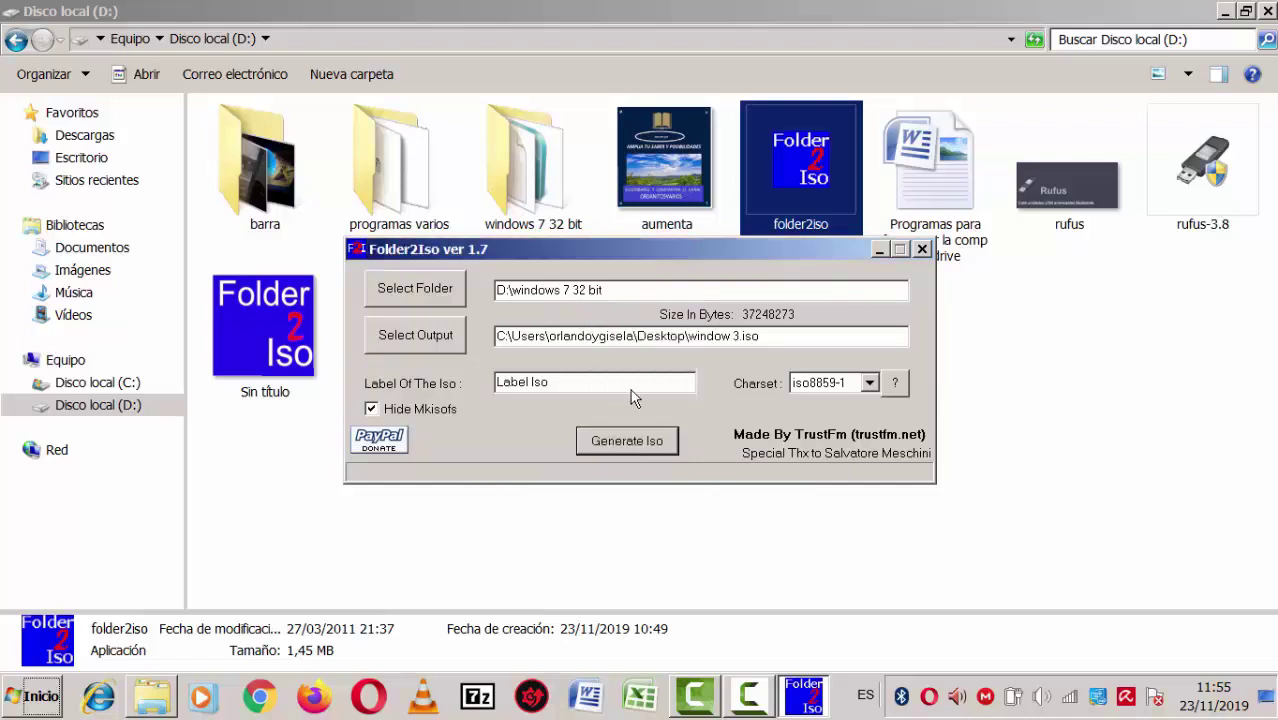
click(922, 250)
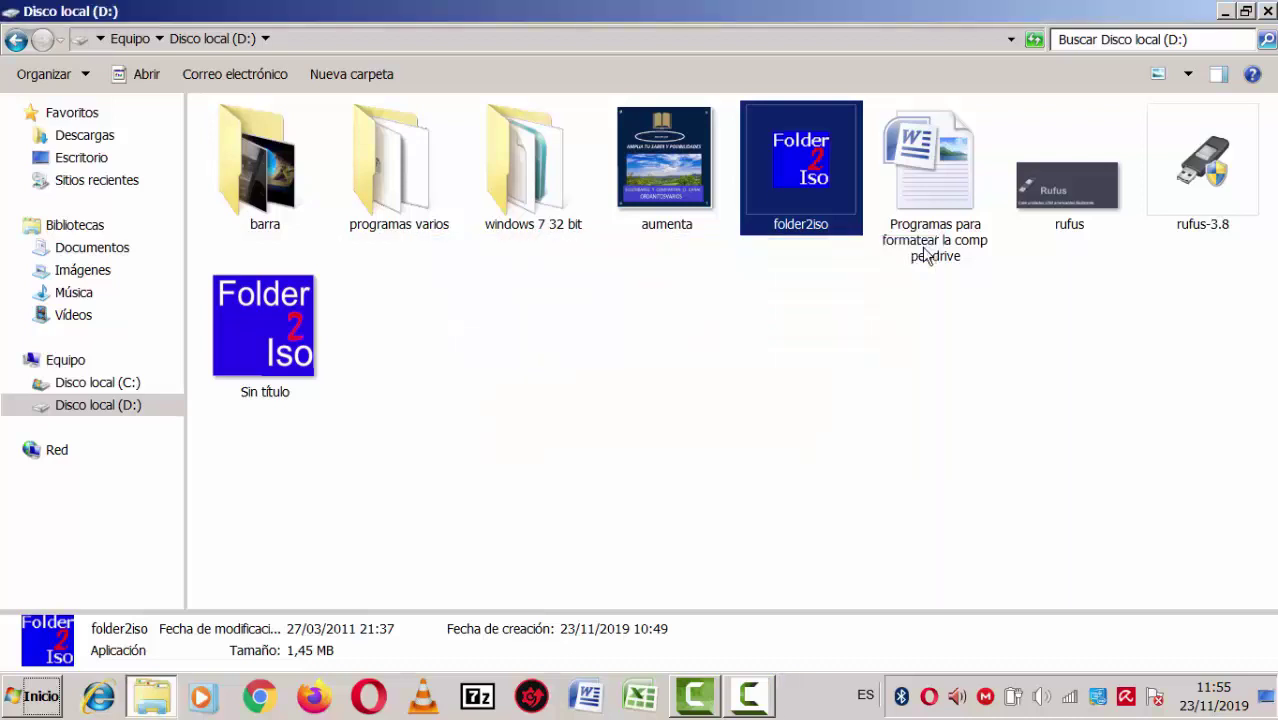
click(1267, 11)
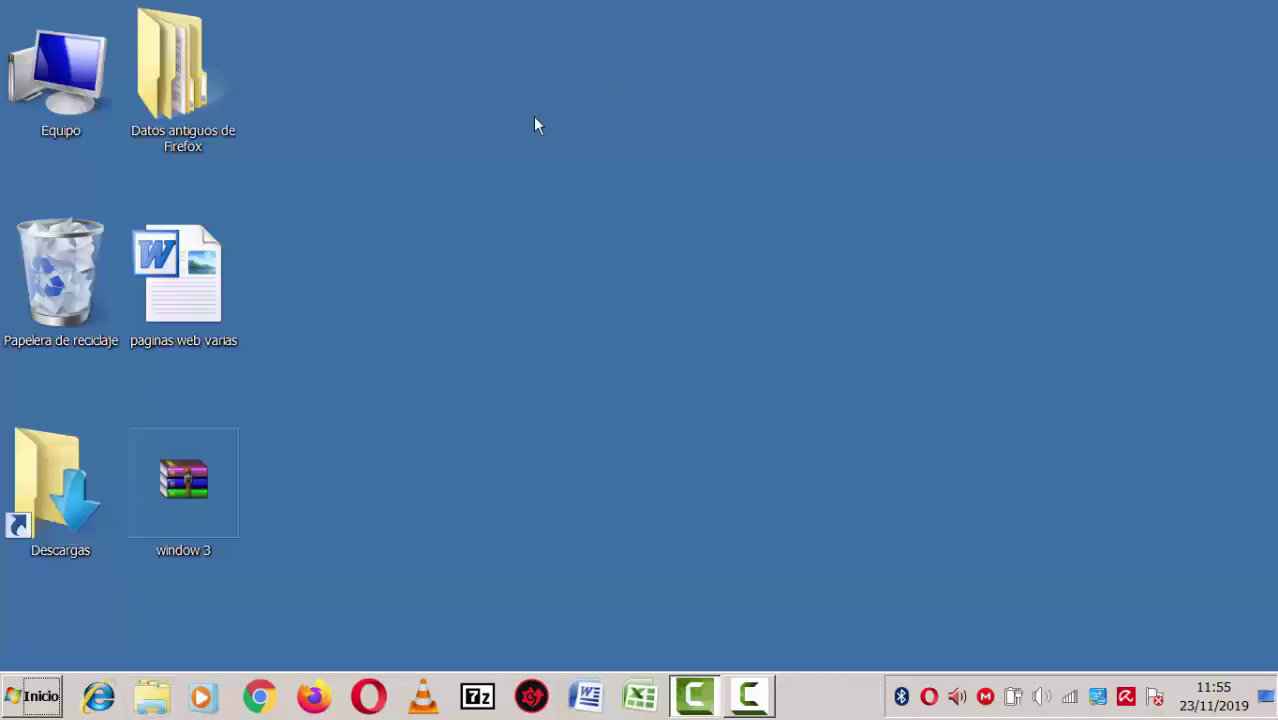
- Check the properties of the window 3 file on the desktop and close them without changes
right_click(189, 479)
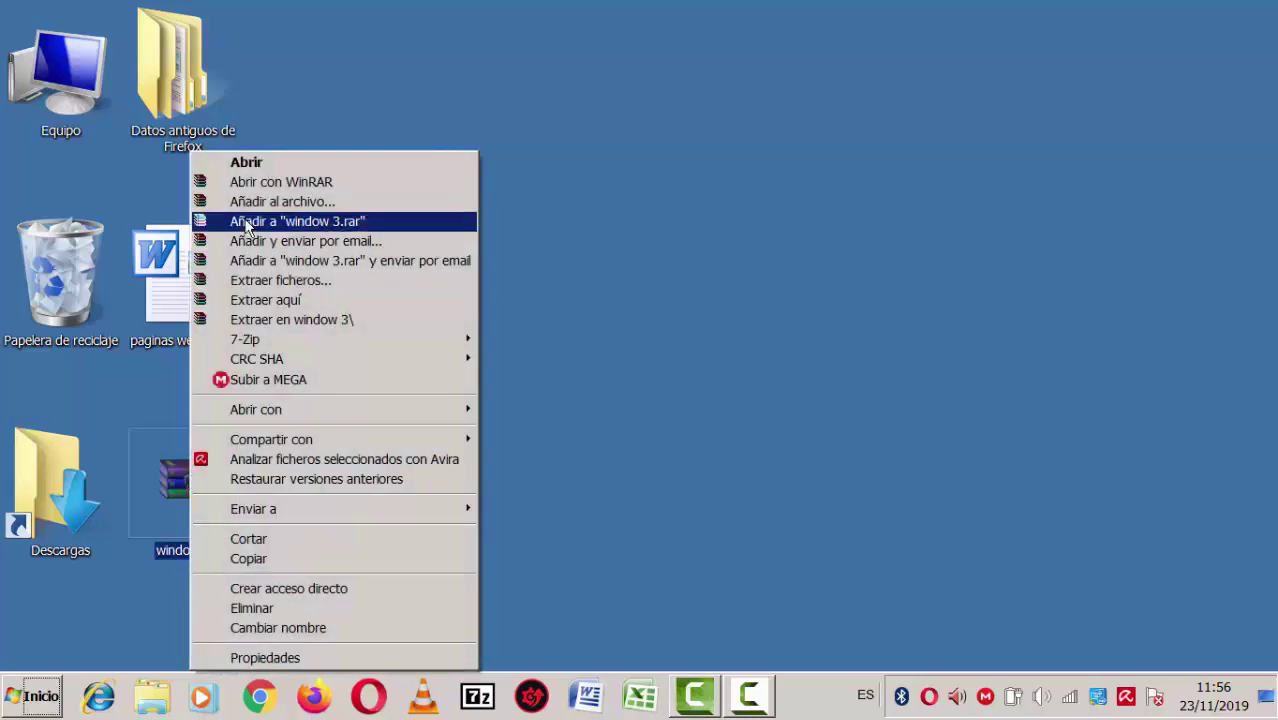
click(257, 655)
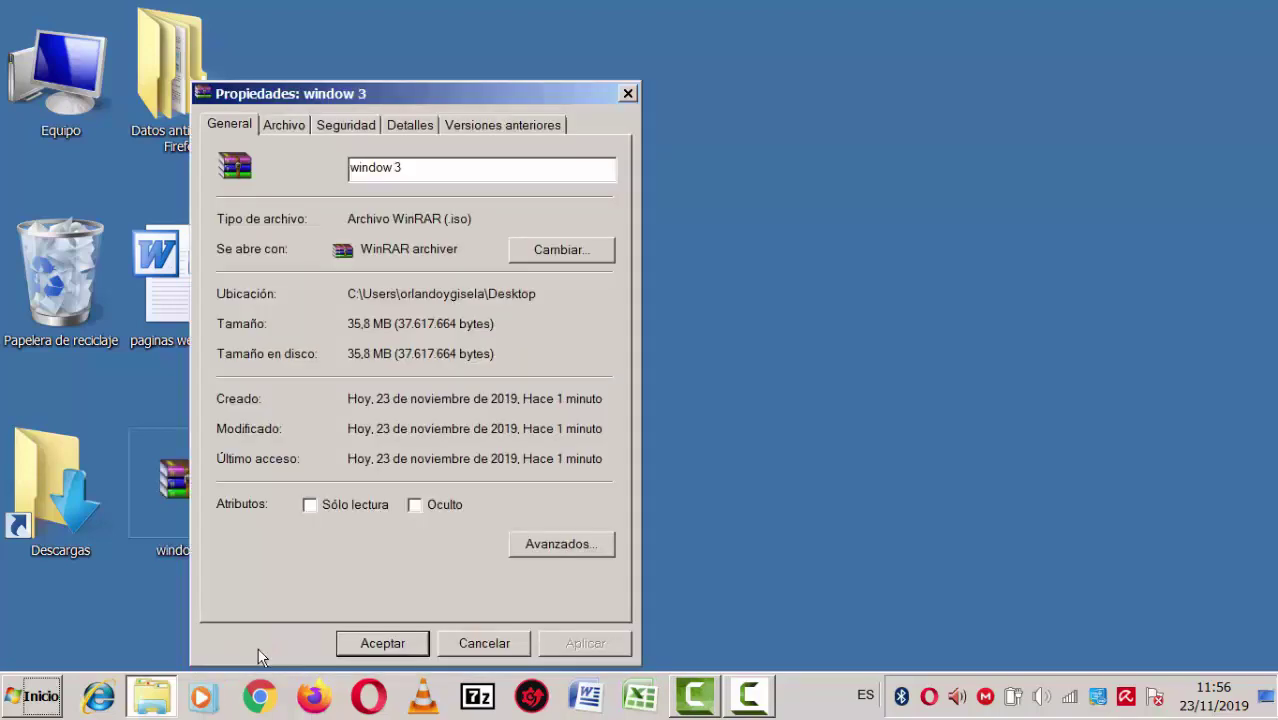
click(479, 641)
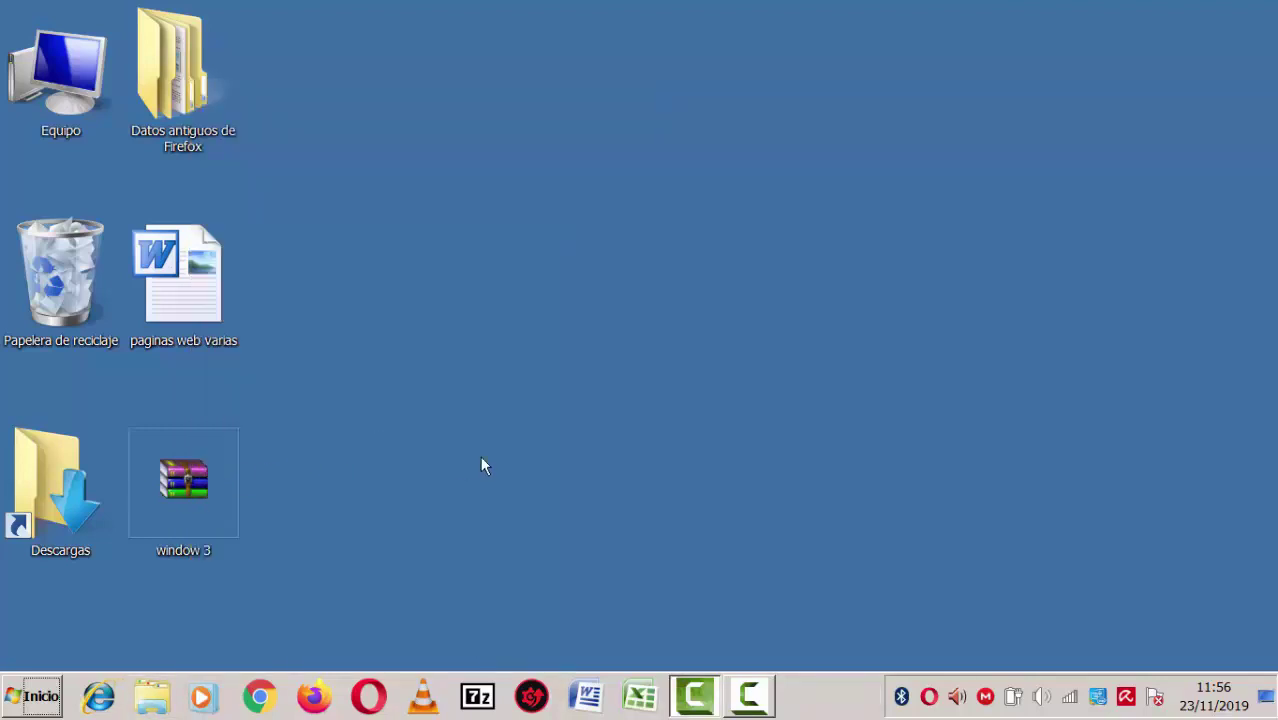
- Open rufus-3.8 from drive D and set the boot selection to "Disco o imagen ISO"
double_click(68, 90)
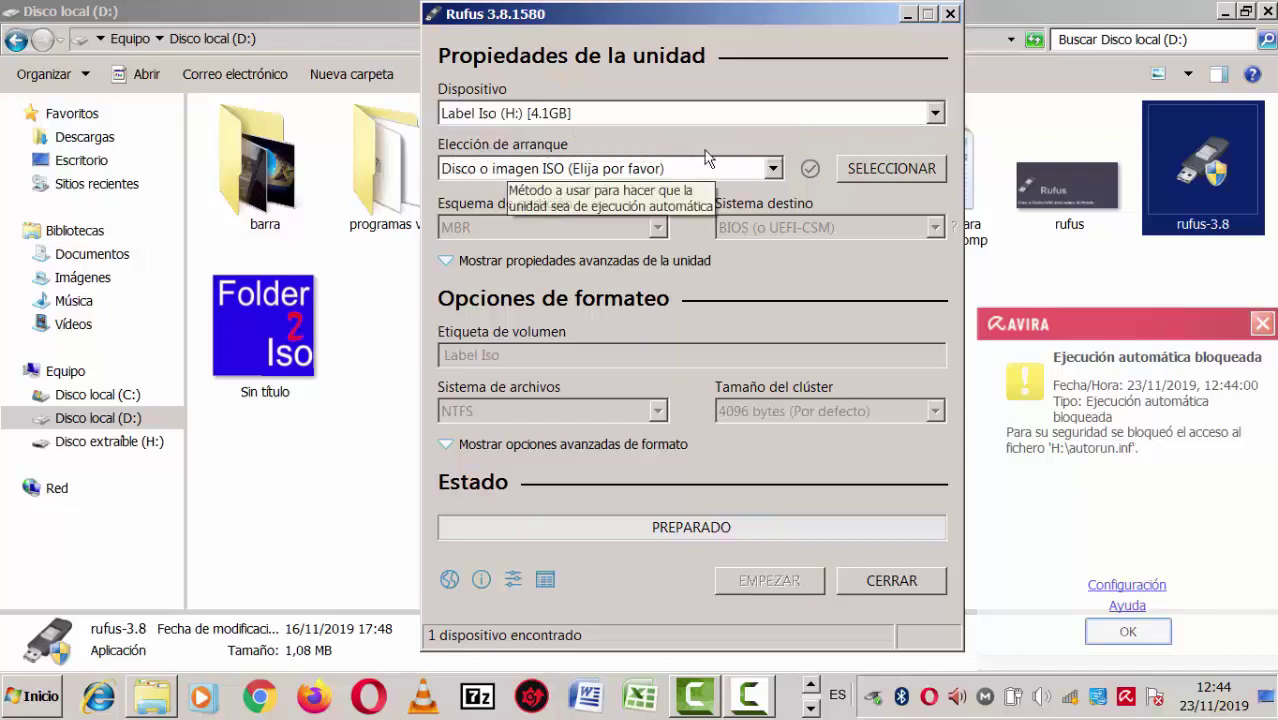
click(775, 169)
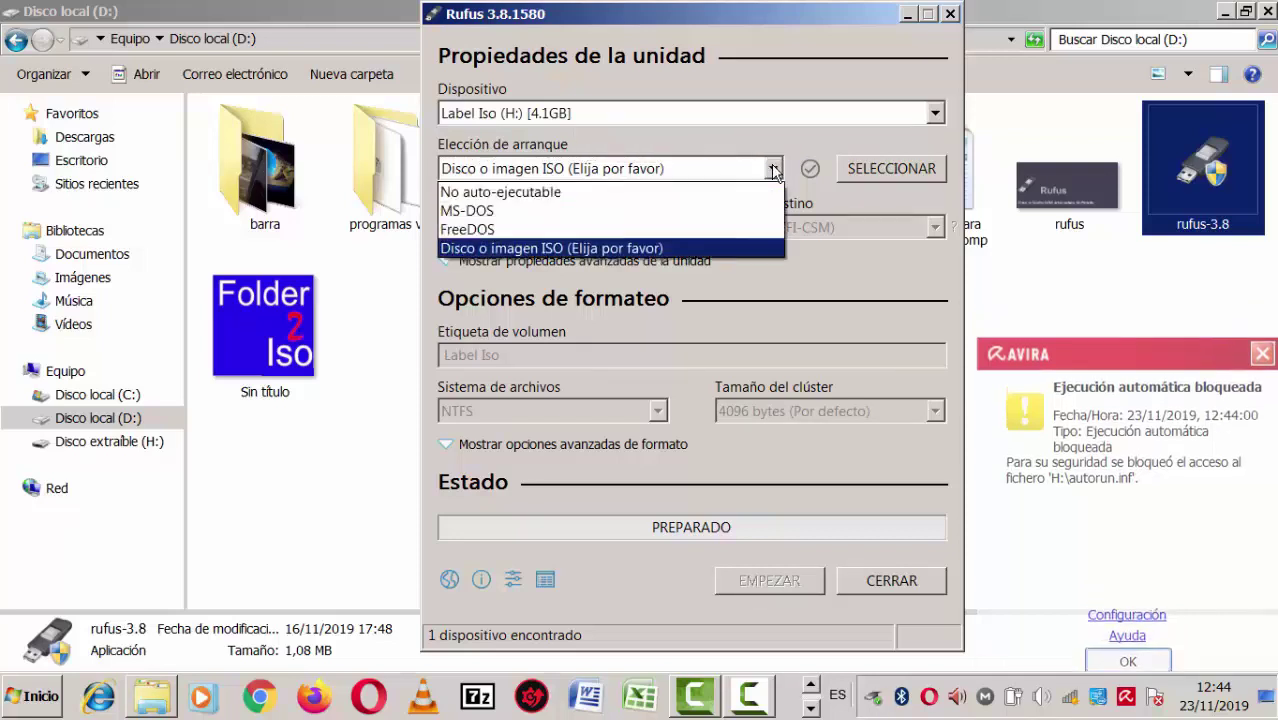
click(529, 250)
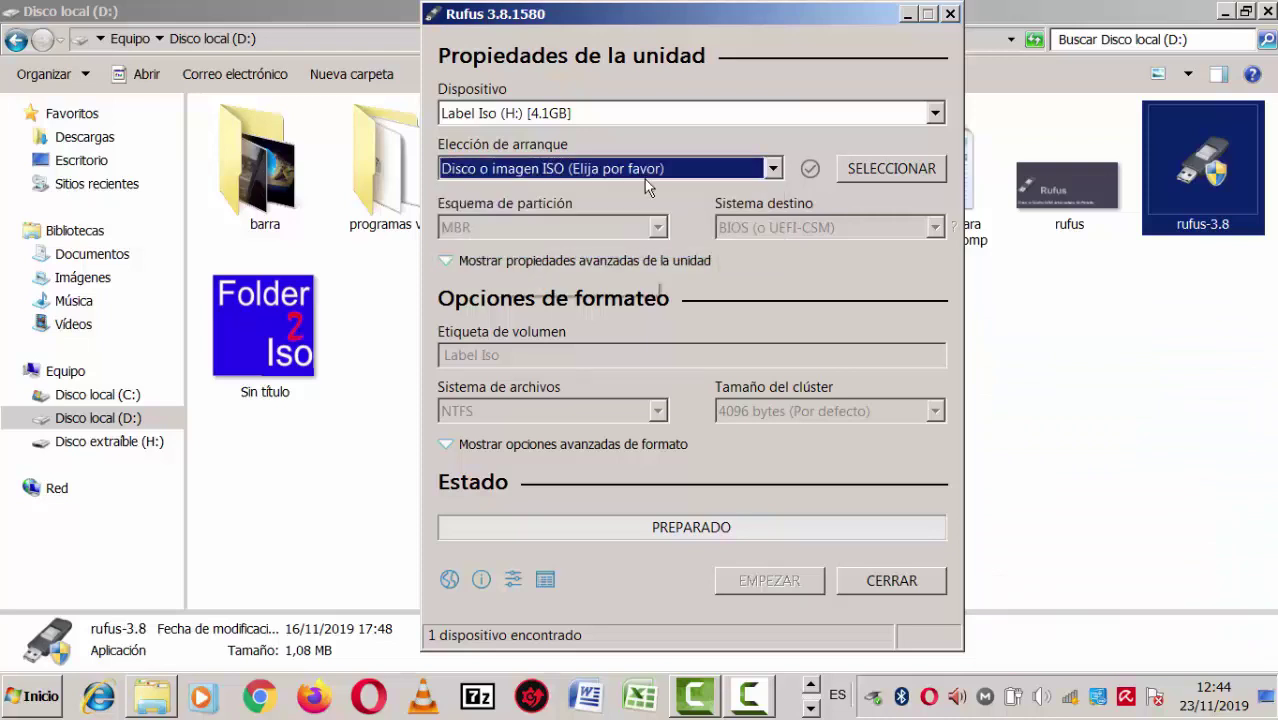
- Load the window 3 ISO image from the Desktop as the boot image for the USB drive
click(880, 169)
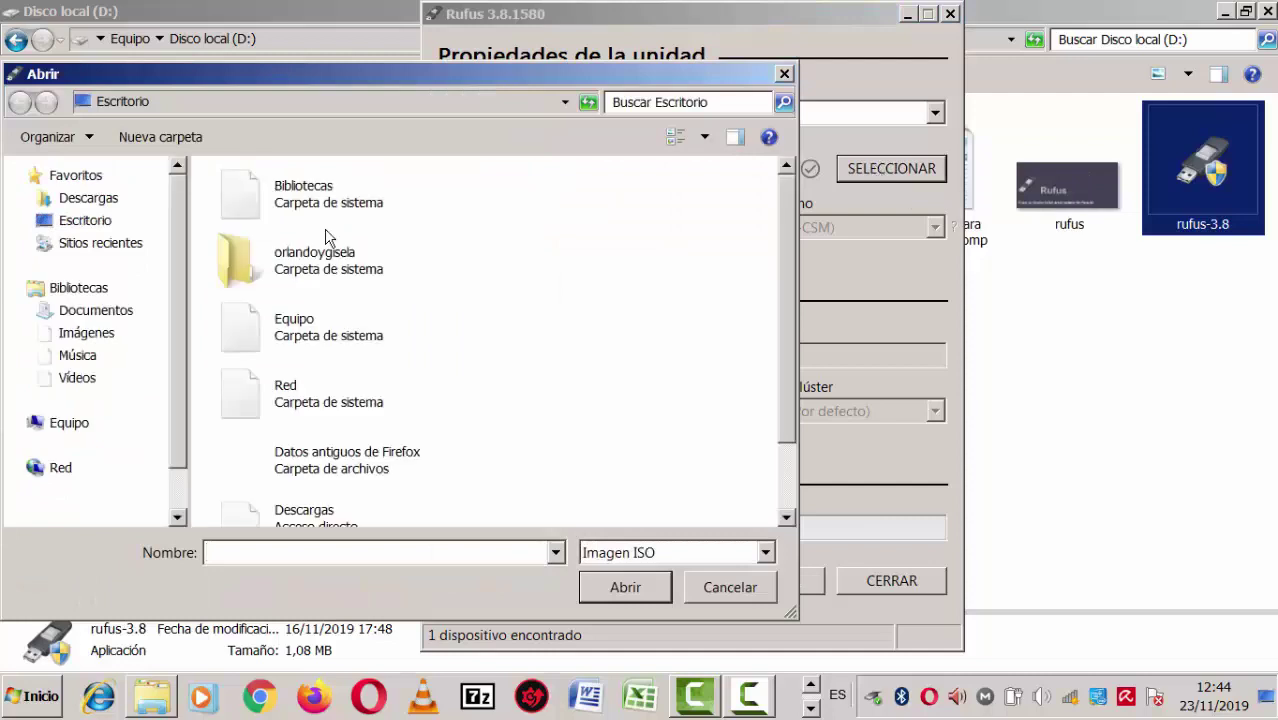
click(89, 229)
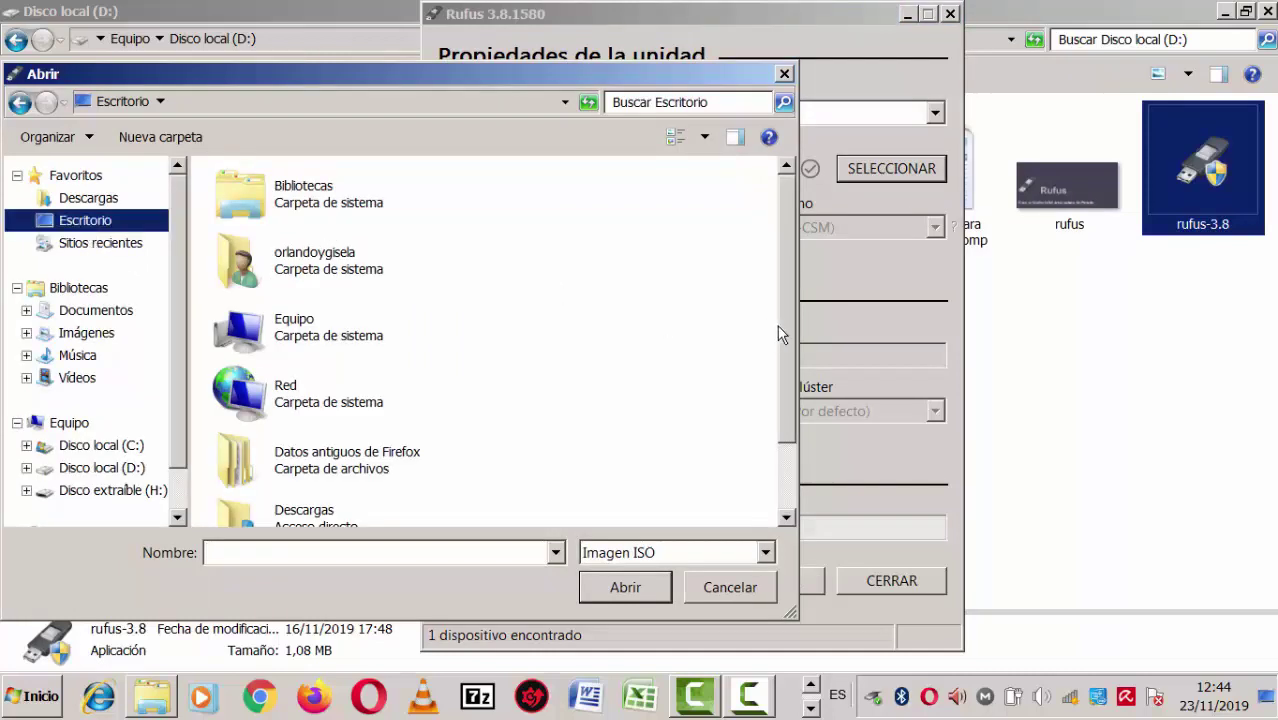
scroll(777, 325, down, 2)
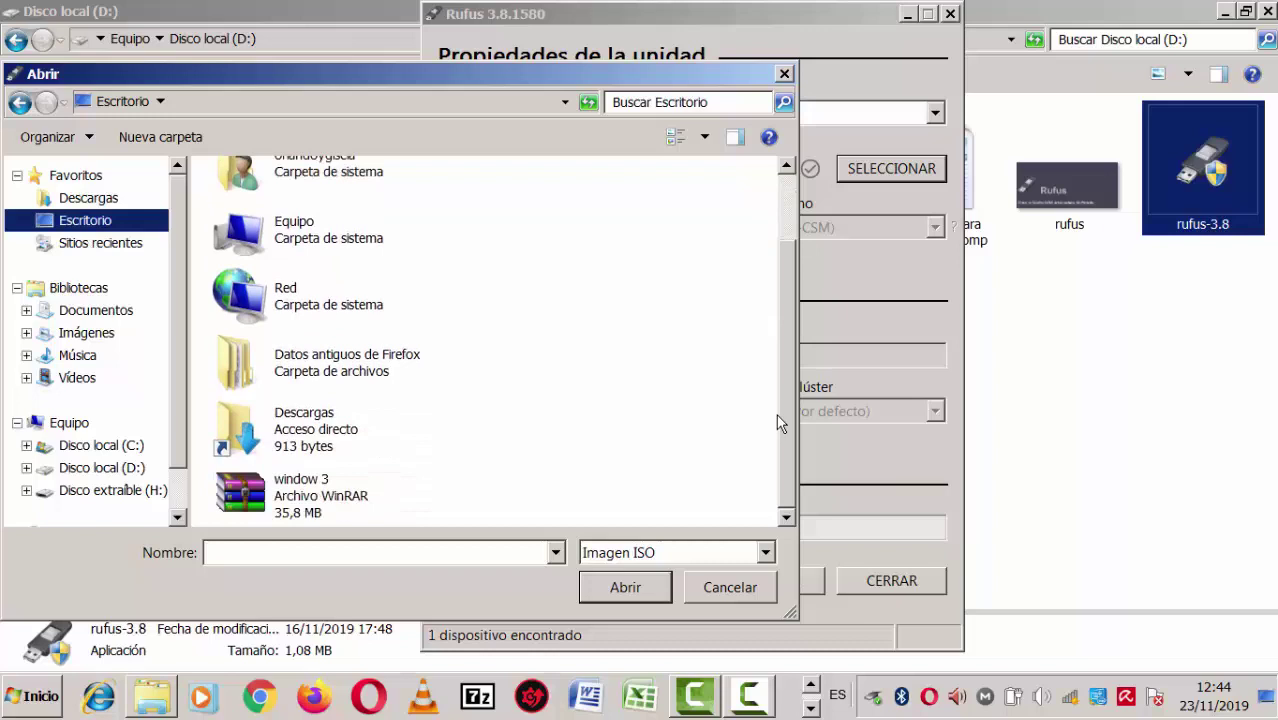
click(270, 487)
click(626, 588)
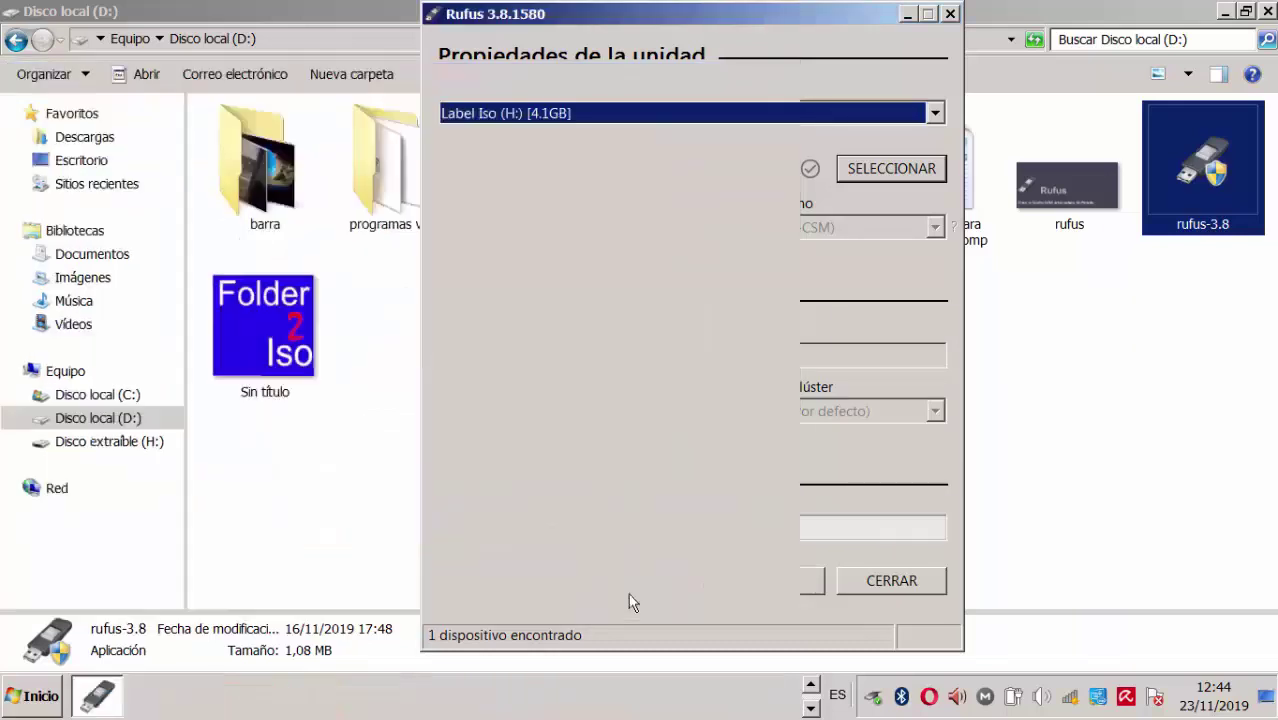
click(846, 462)
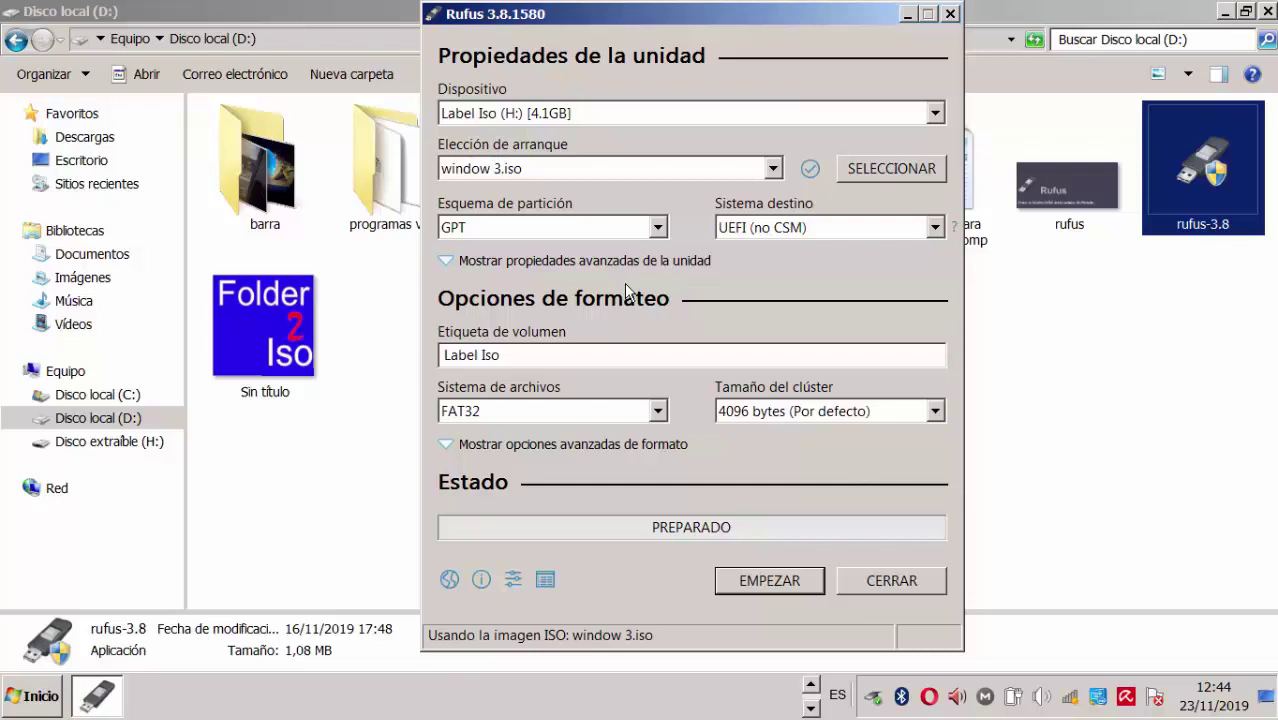
- Set the partition scheme of the USB drive to MBR
click(610, 230)
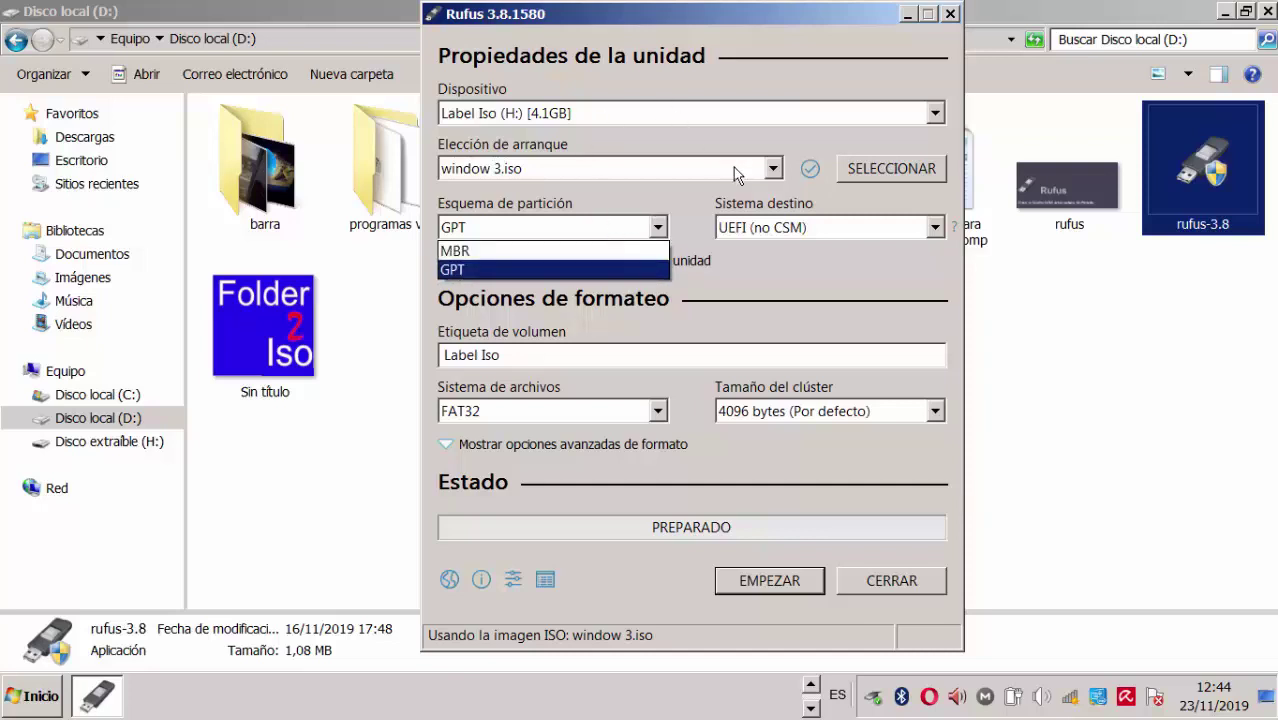
click(724, 316)
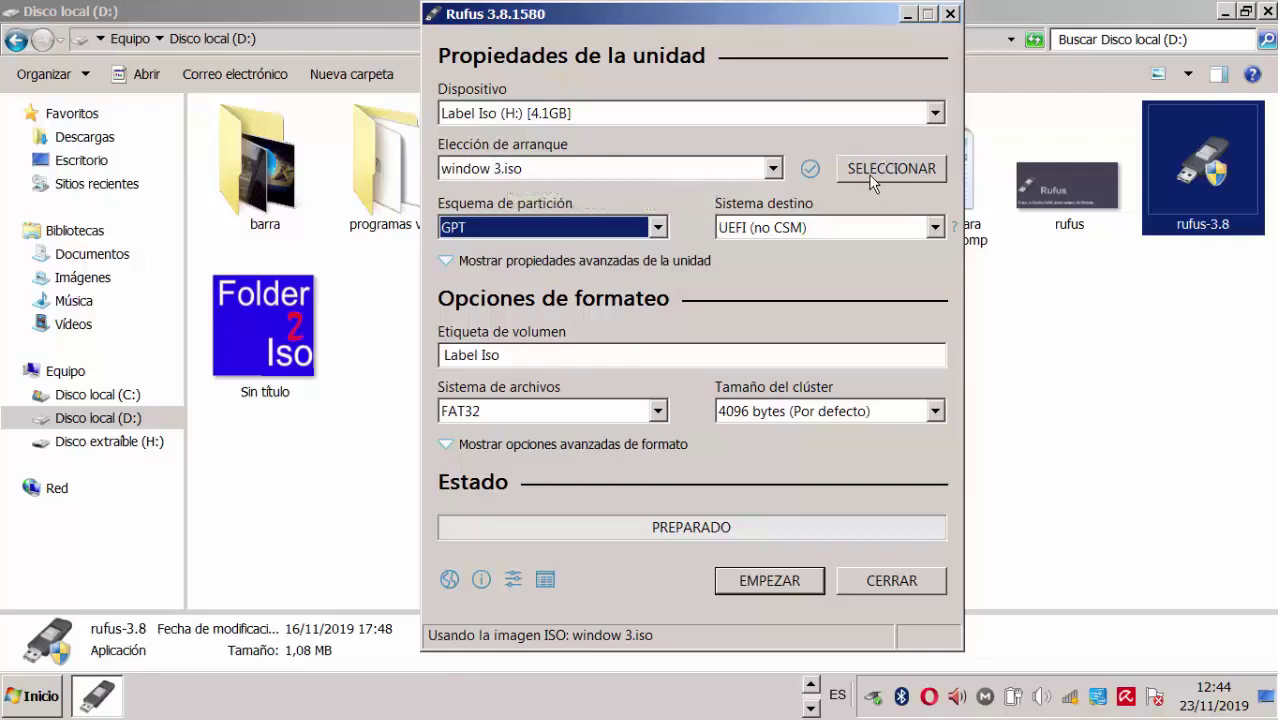
click(658, 229)
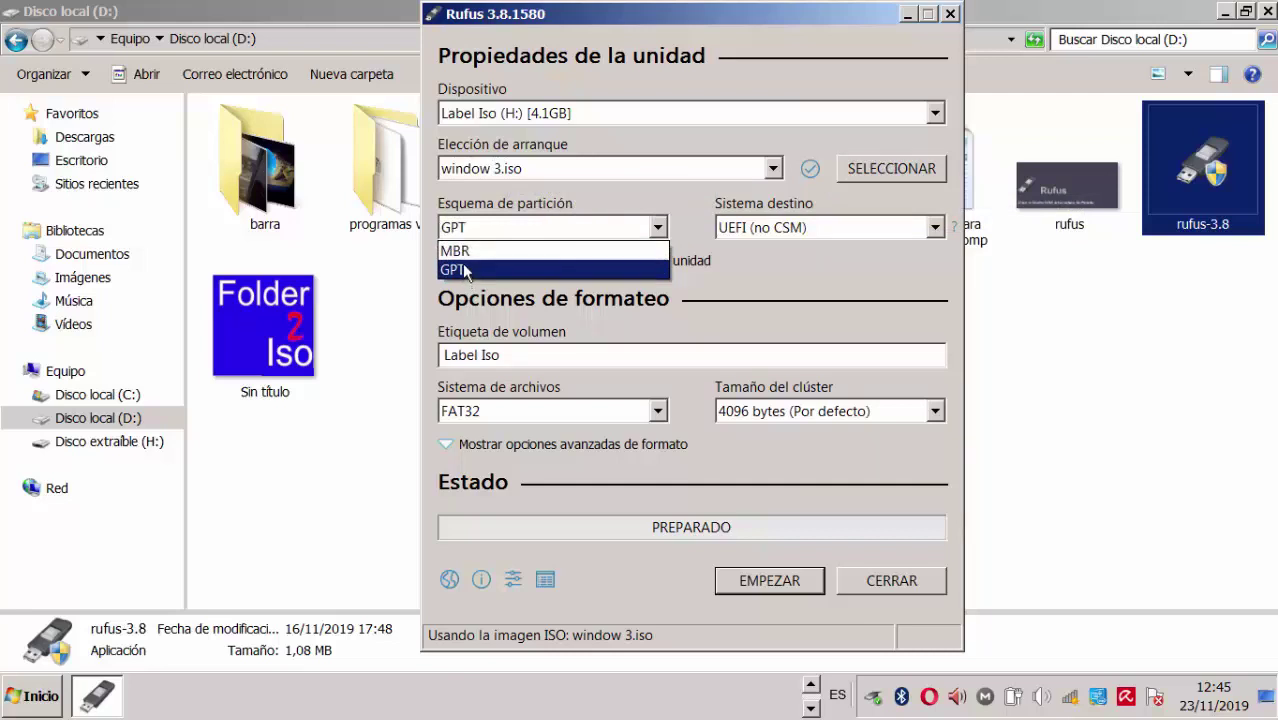
click(462, 251)
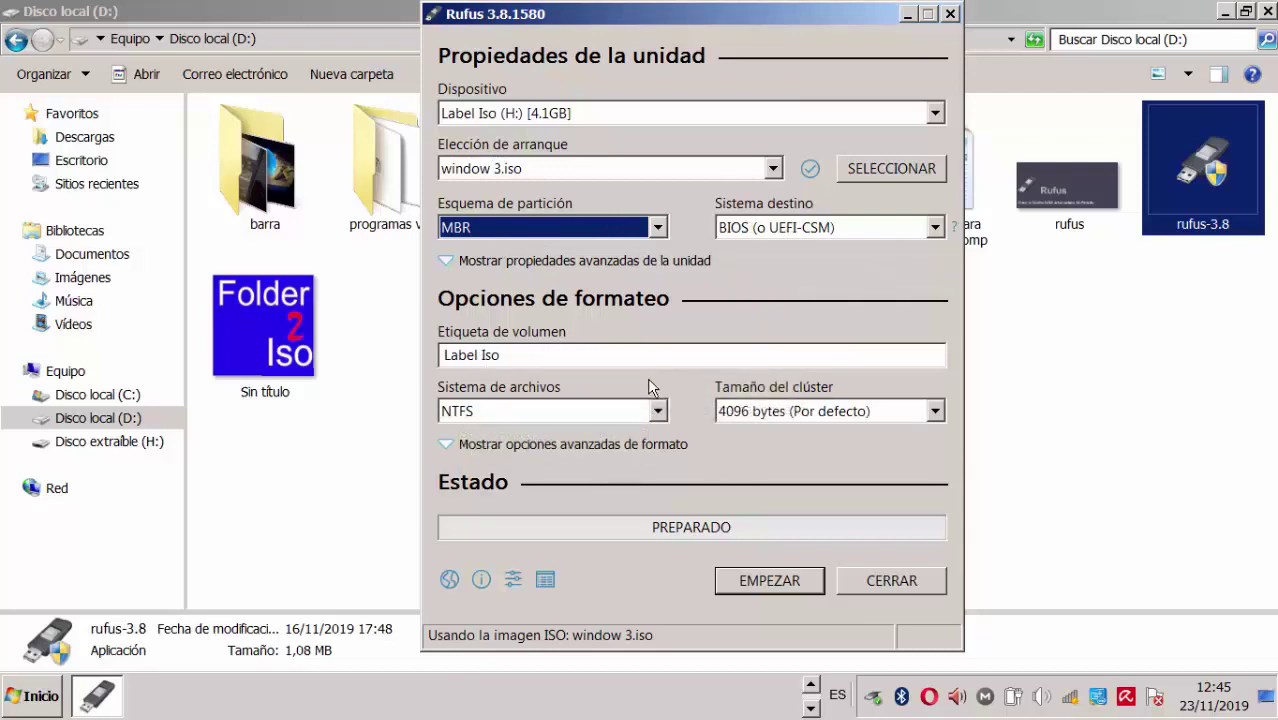
- Write the ISO image to the USB drive H:, accepting the erasure of its data, and close Rufus
click(759, 585)
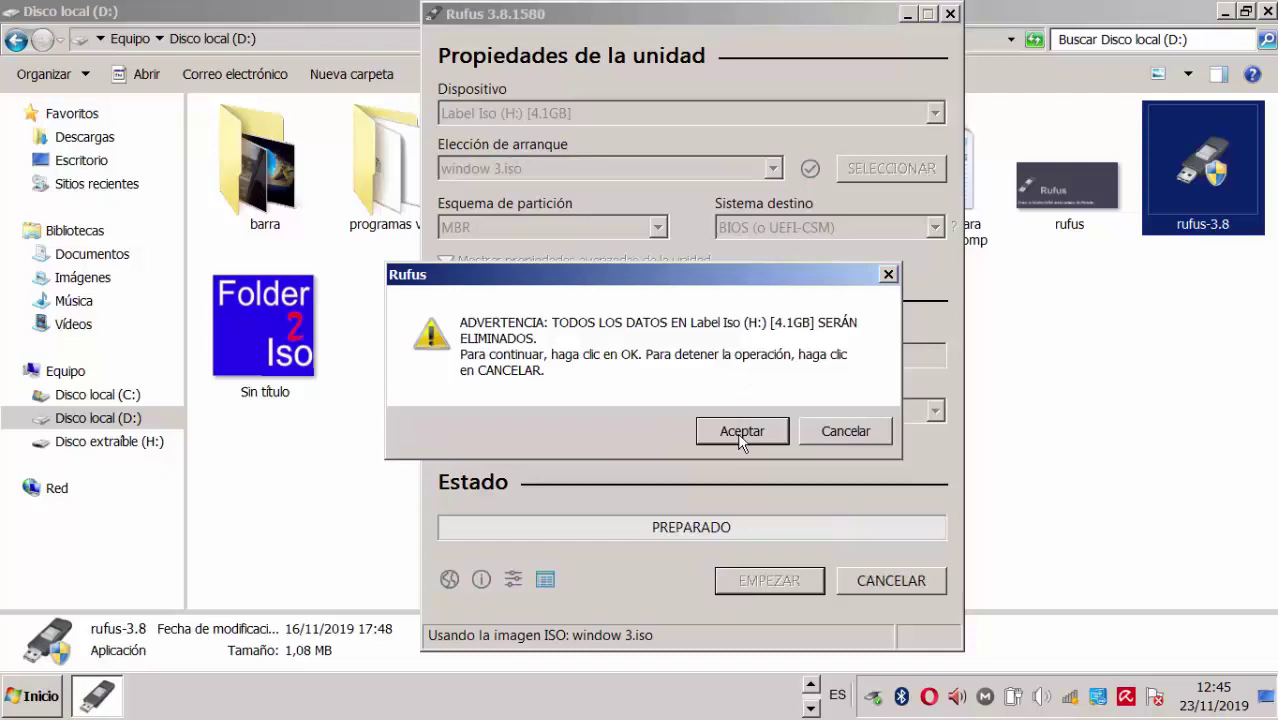
click(740, 432)
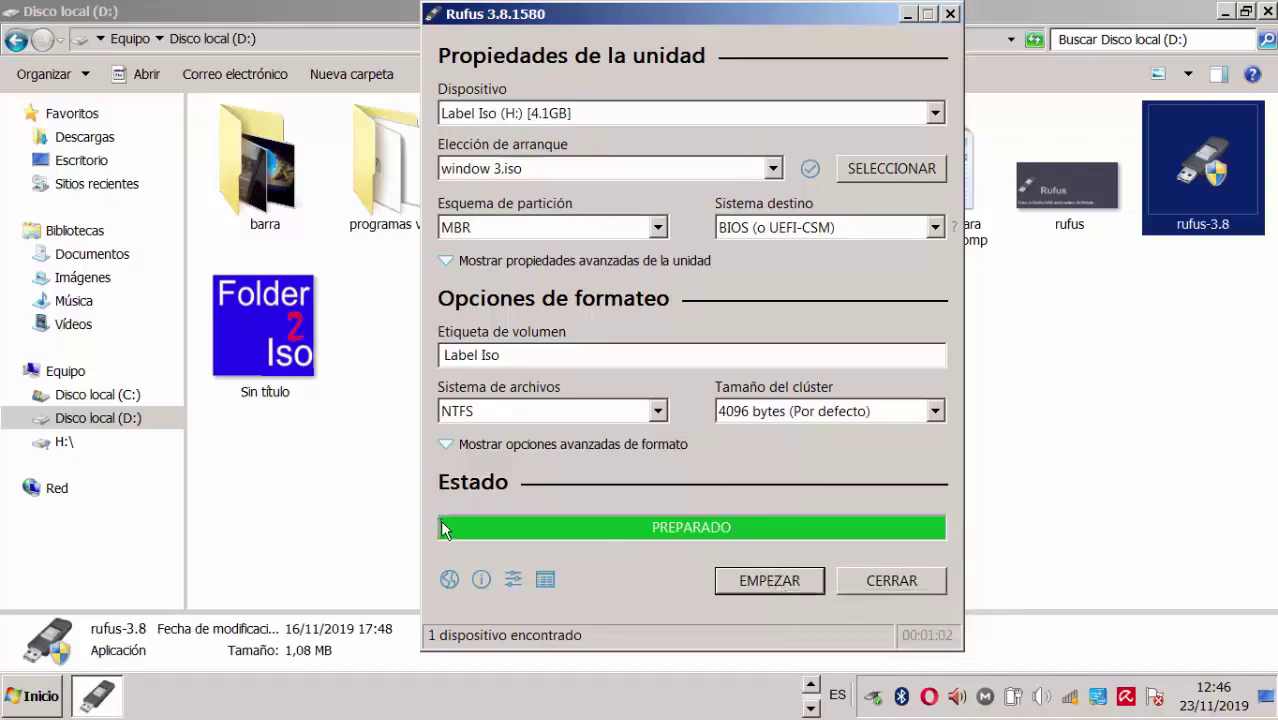
click(887, 581)
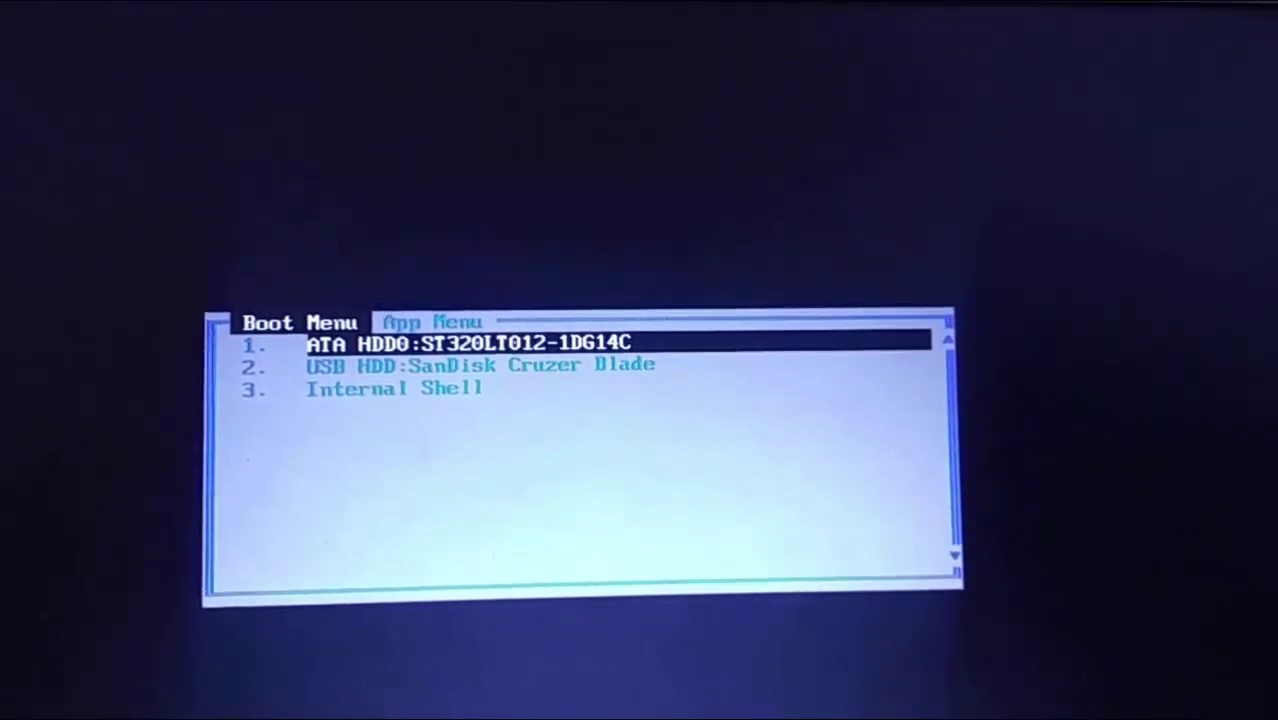
- Boot the computer from the USB HDD SanDisk Cruzer Blade in the Boot Menu
key(Down)
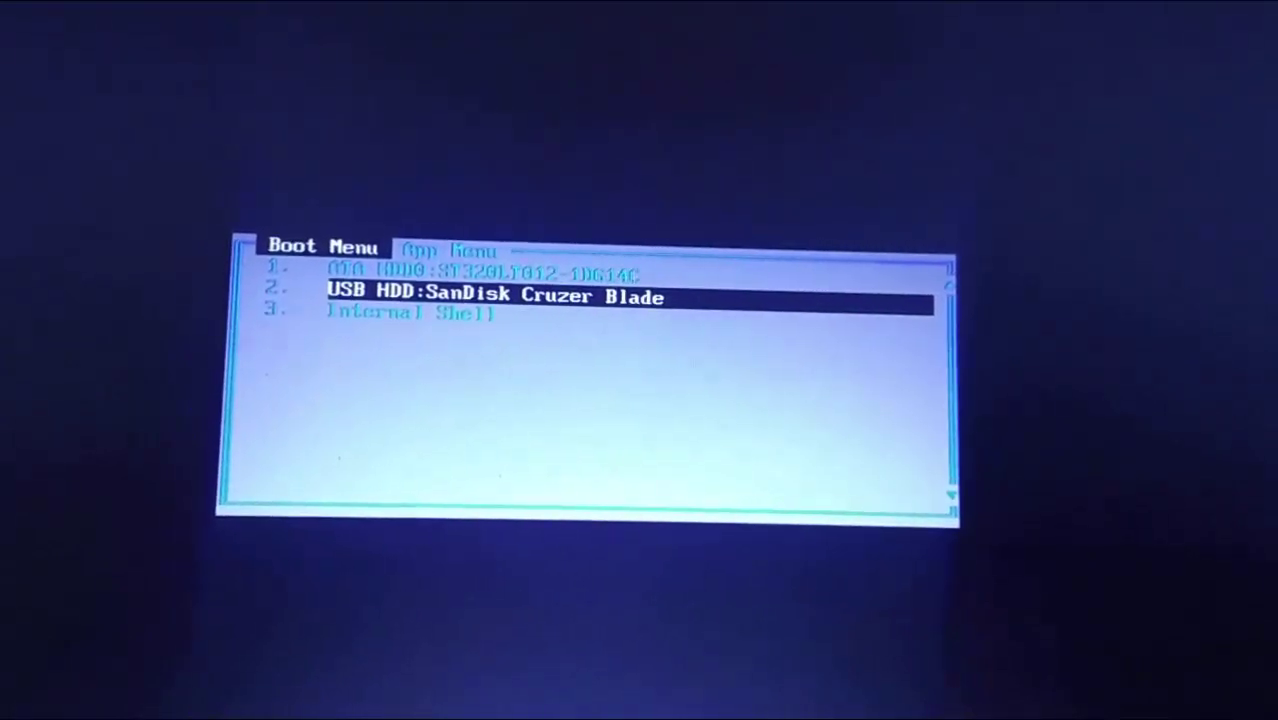
key(Return)
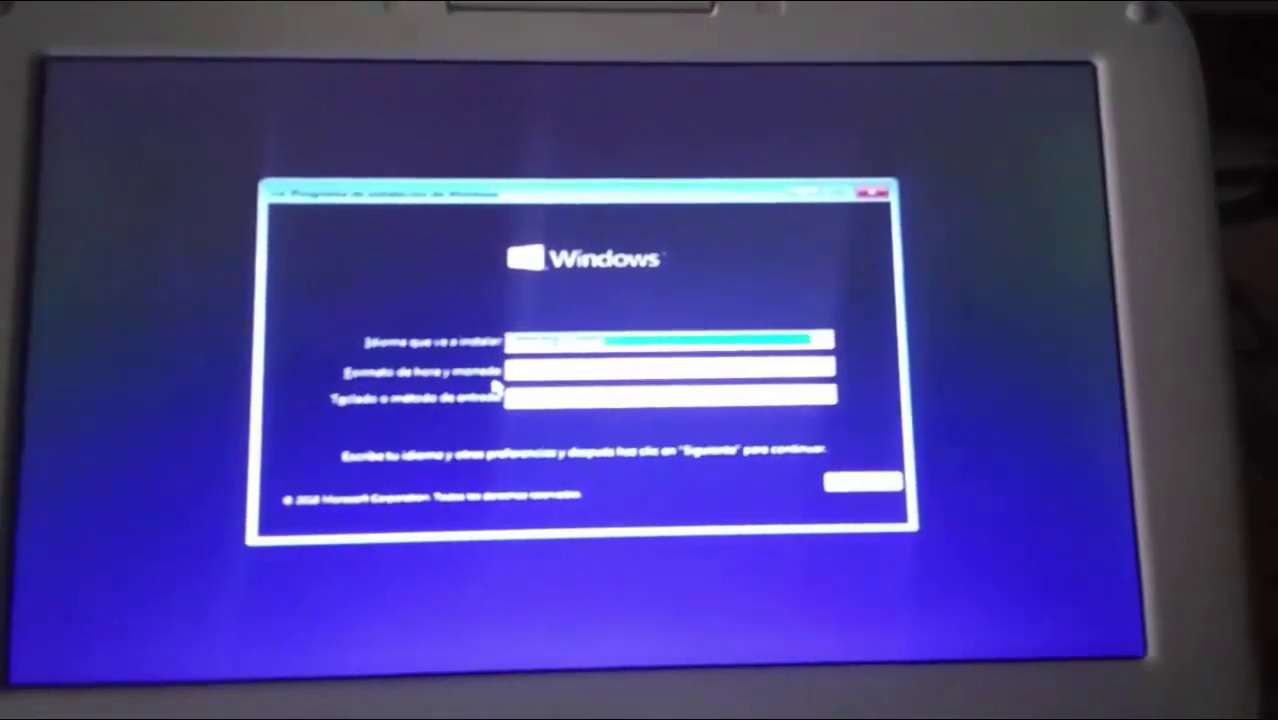
- Keep the preset language, time format and keyboard in Windows Setup and continue to the install screen
key(Tab)
key(Tab)
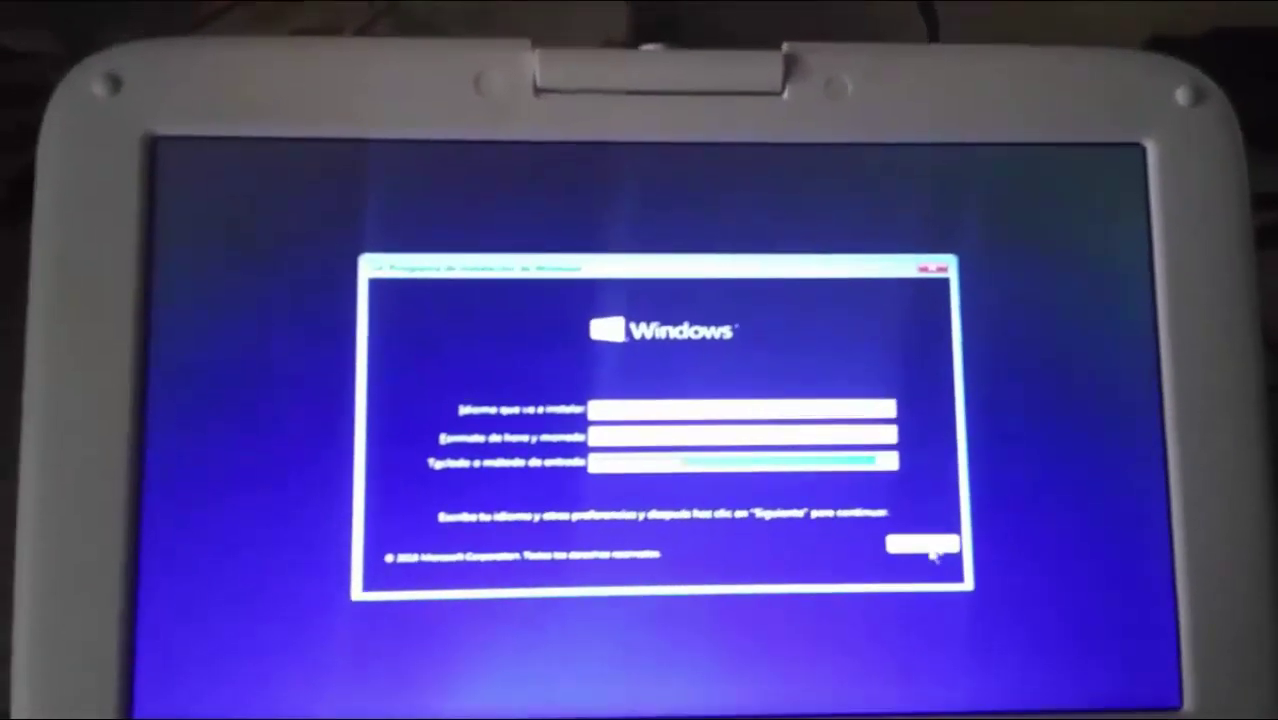
click(910, 520)
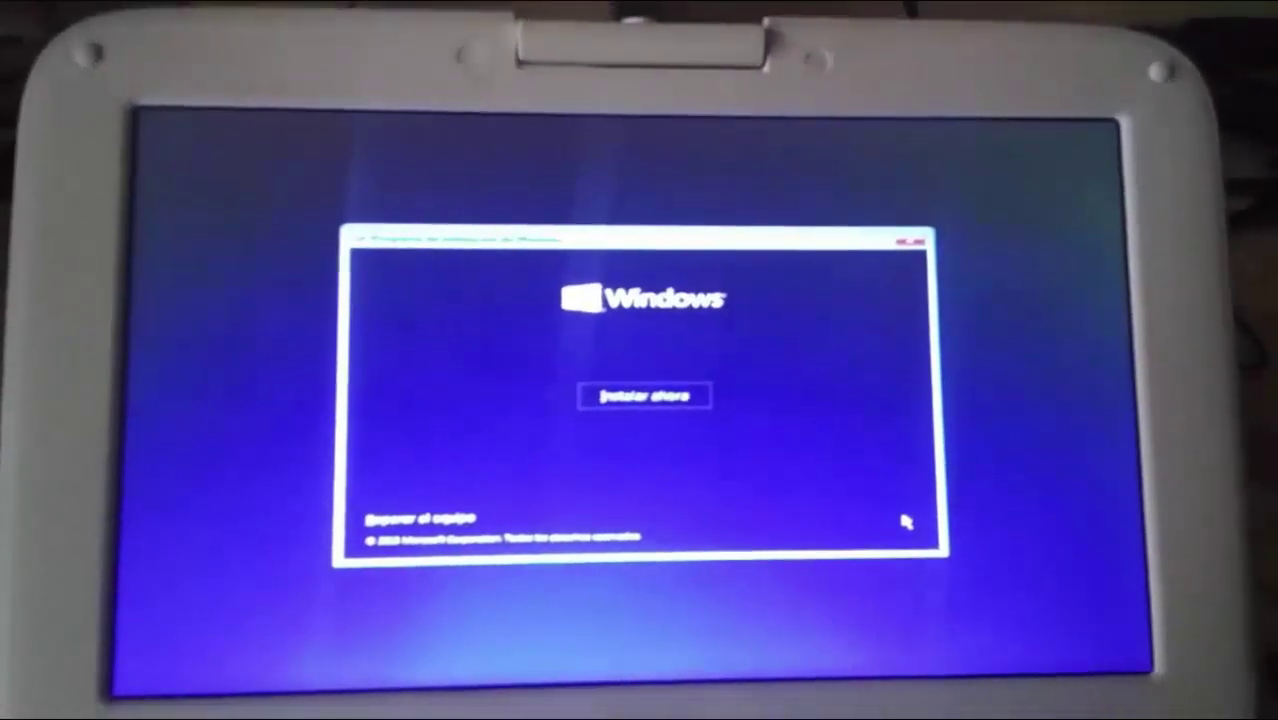